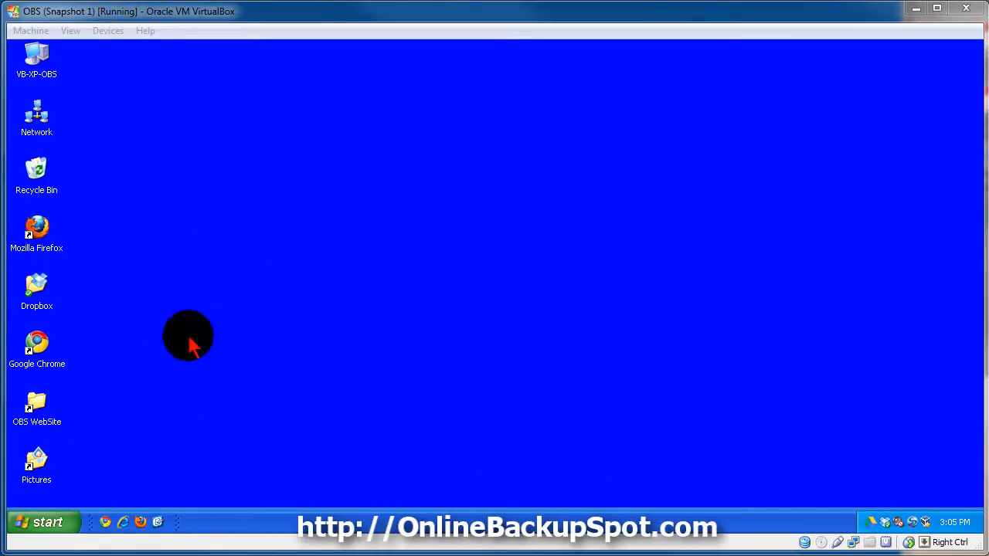
# - Launch the SOS Online Backup program
pyautogui.click(54, 528)
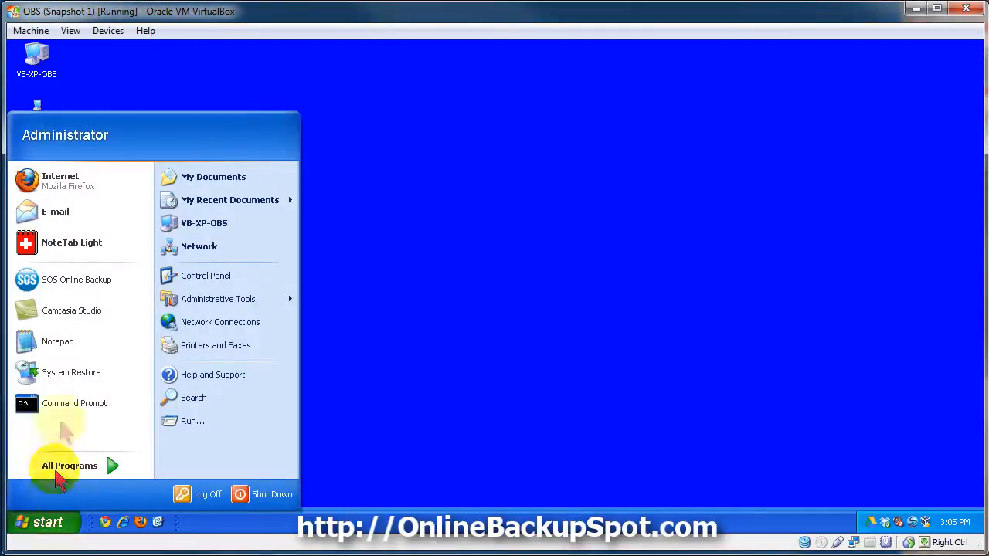
pyautogui.click(83, 283)
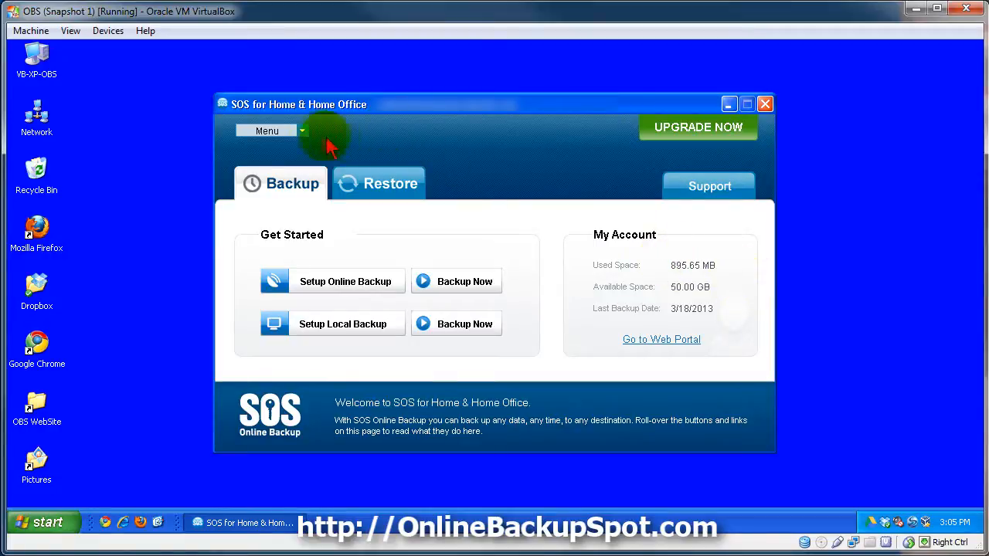
pyautogui.click(303, 133)
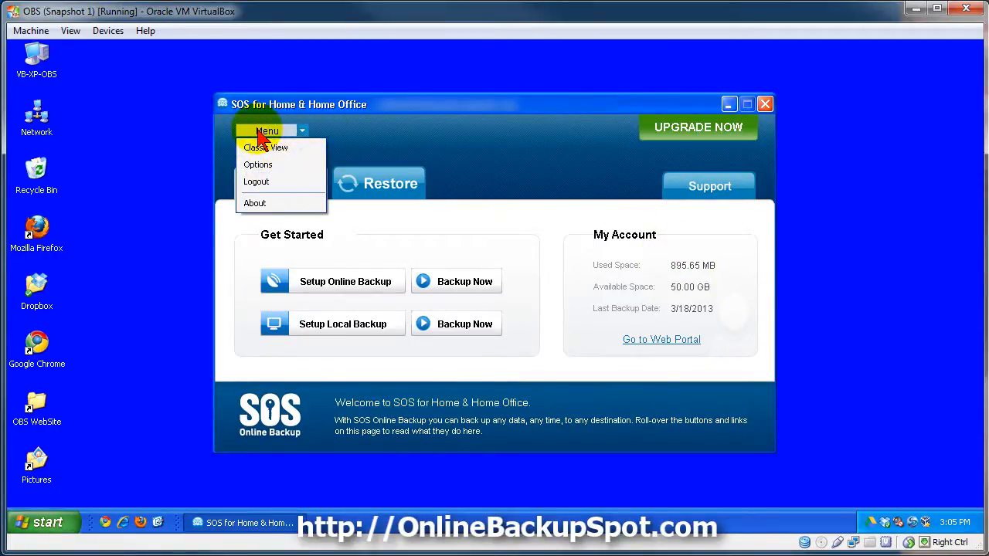
pyautogui.click(302, 130)
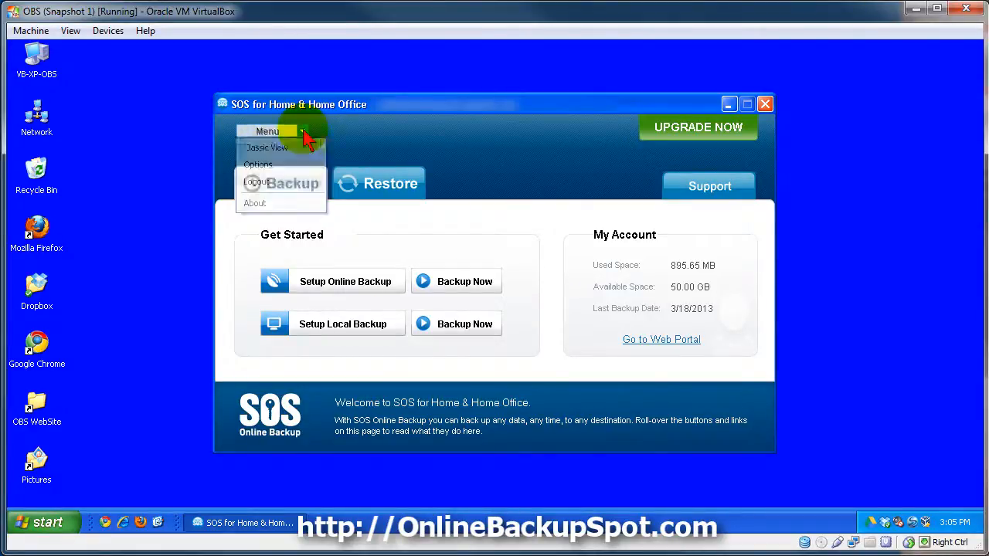
pyautogui.click(368, 132)
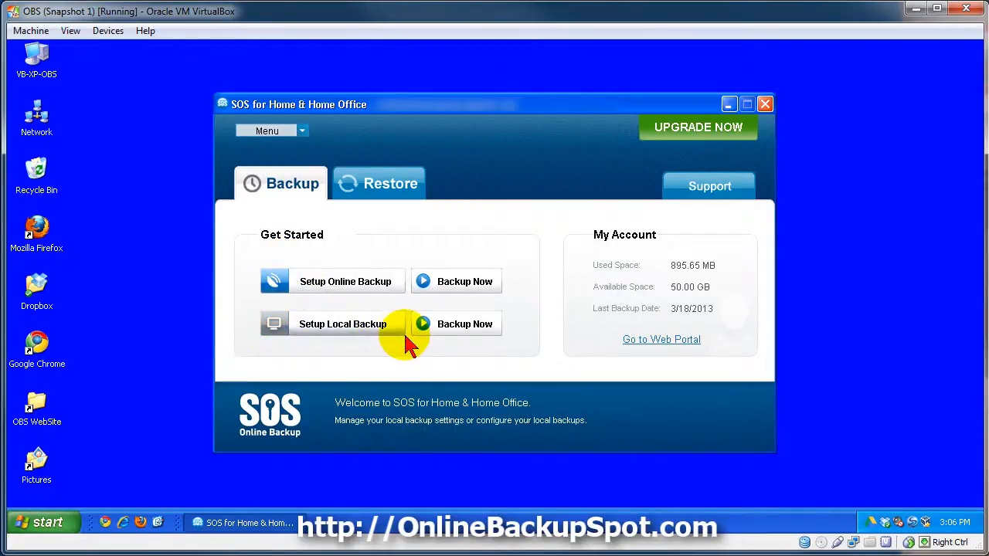
# - Start the online backup setup and have it scan all folders for files to protect
pyautogui.click(332, 294)
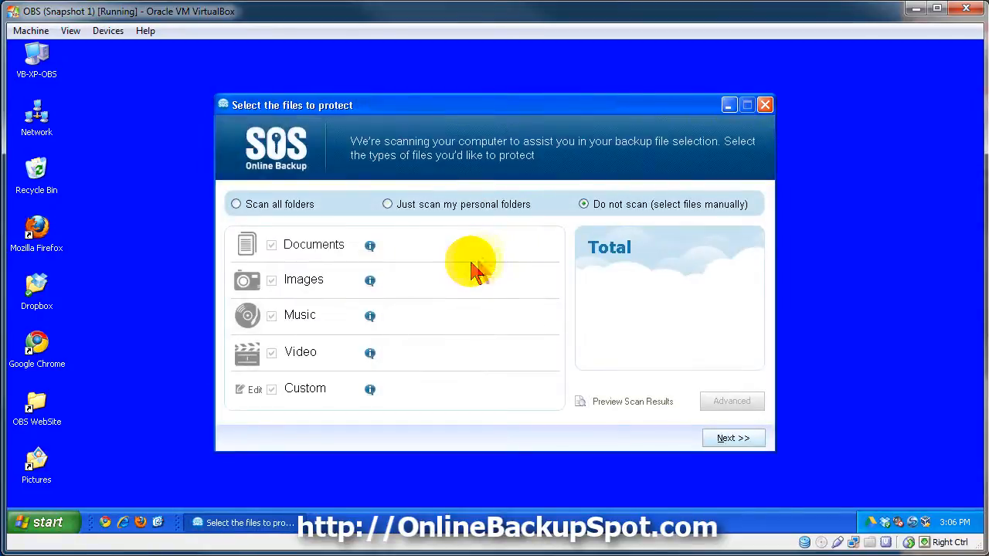
pyautogui.click(236, 205)
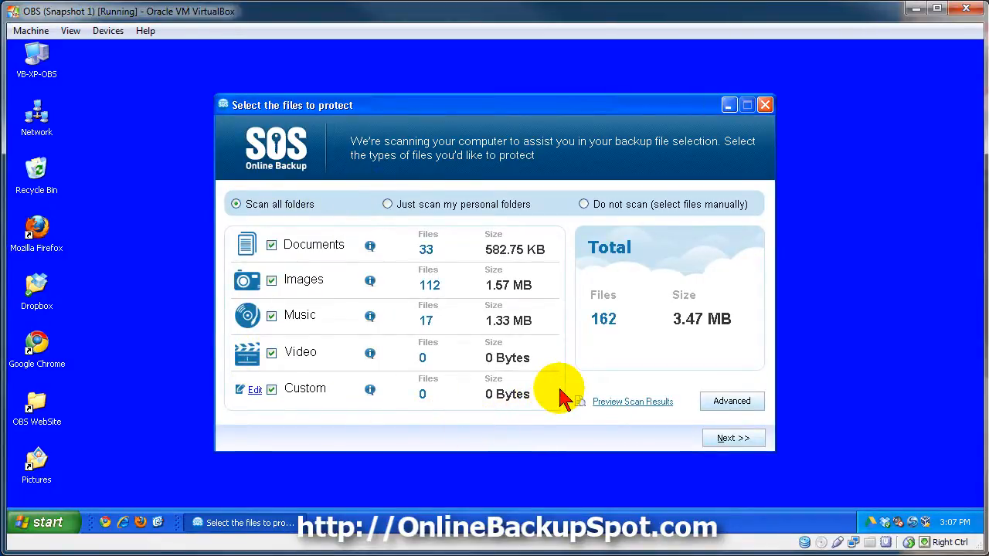
# - Preview the scan results for the Documents and Images categories and close the preview
pyautogui.click(638, 403)
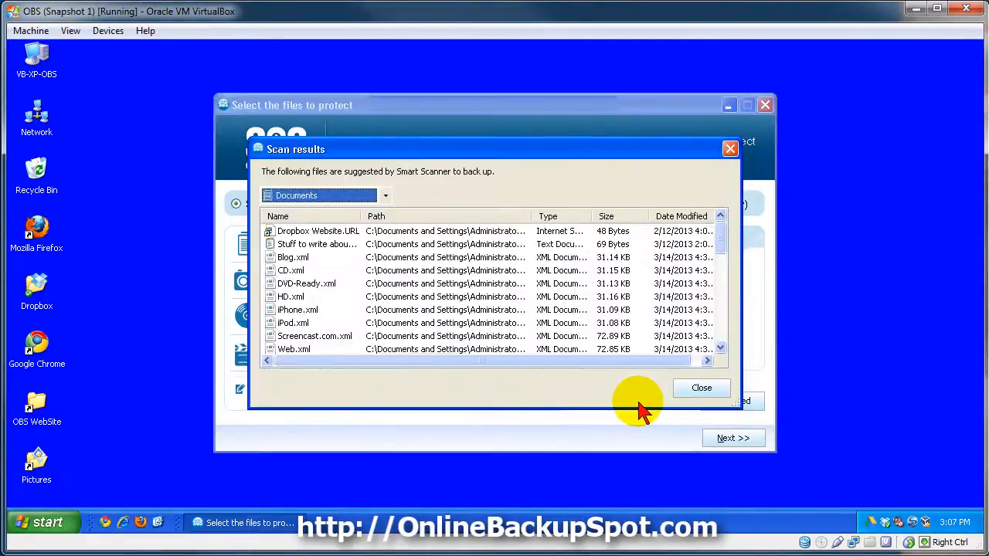
pyautogui.moveTo(720, 244); pyautogui.dragTo(719, 331)
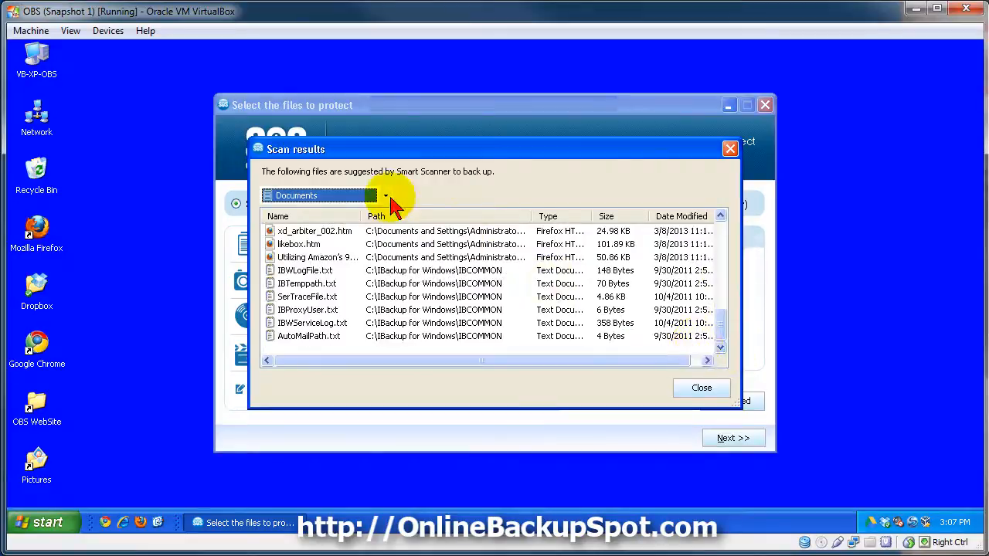
pyautogui.click(386, 197)
pyautogui.click(309, 223)
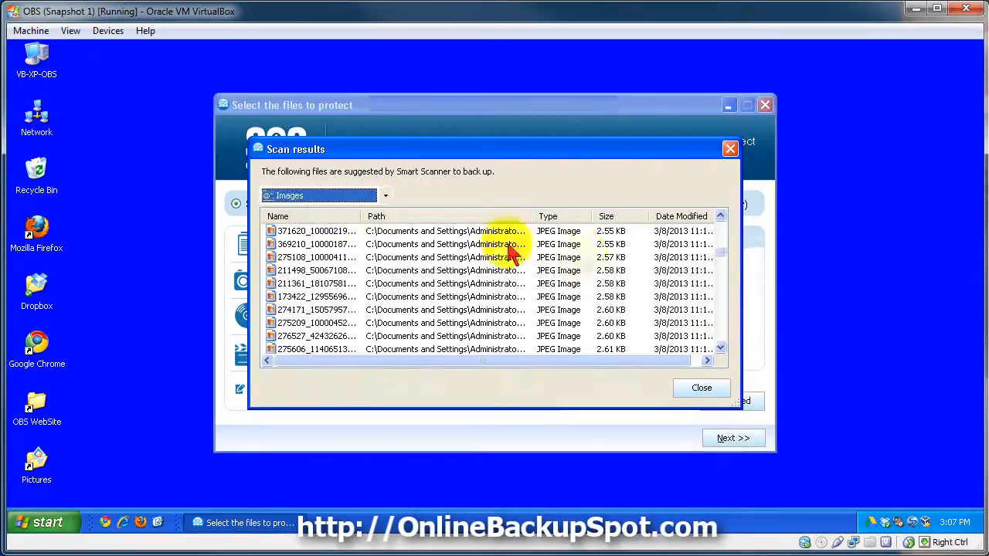
pyautogui.moveTo(720, 252); pyautogui.dragTo(719, 245)
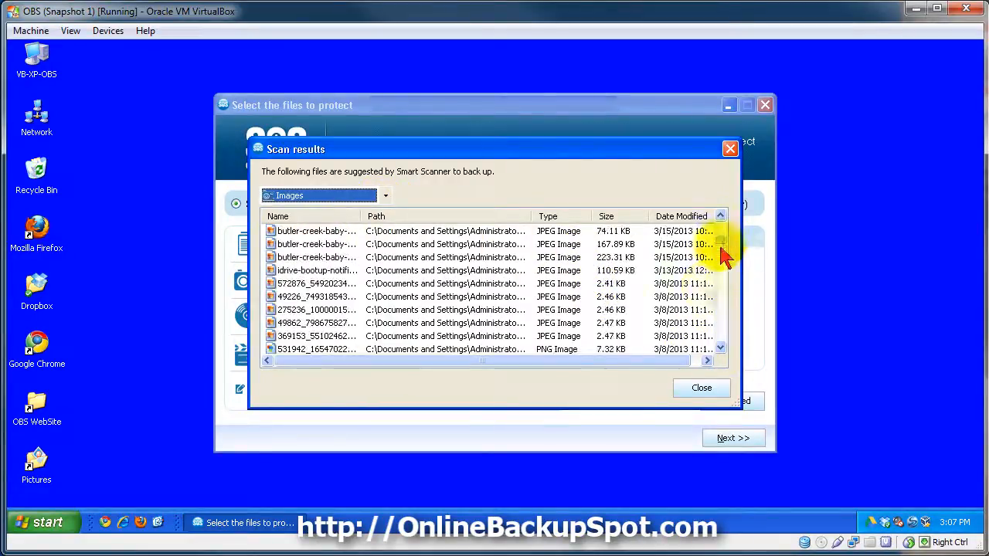
pyautogui.click(702, 388)
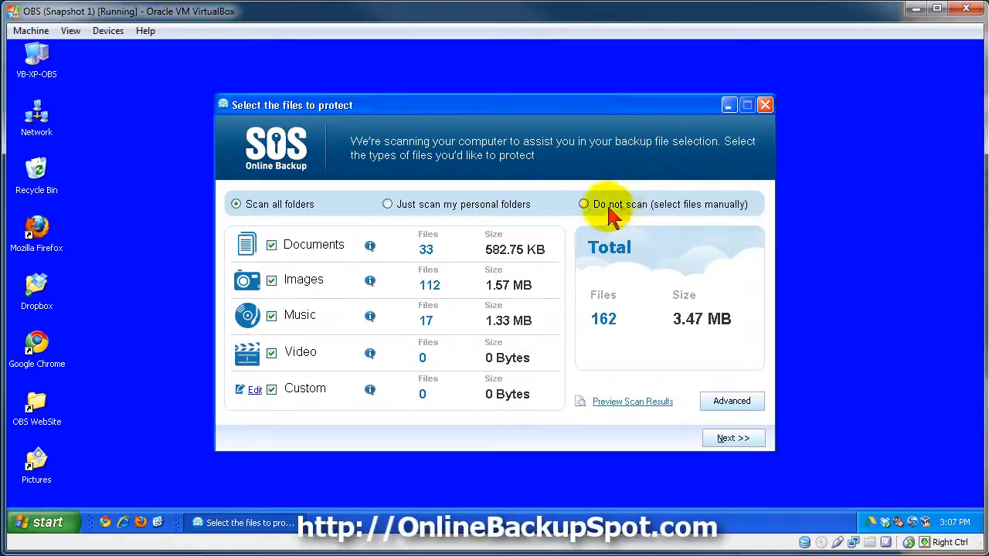
pyautogui.click(581, 205)
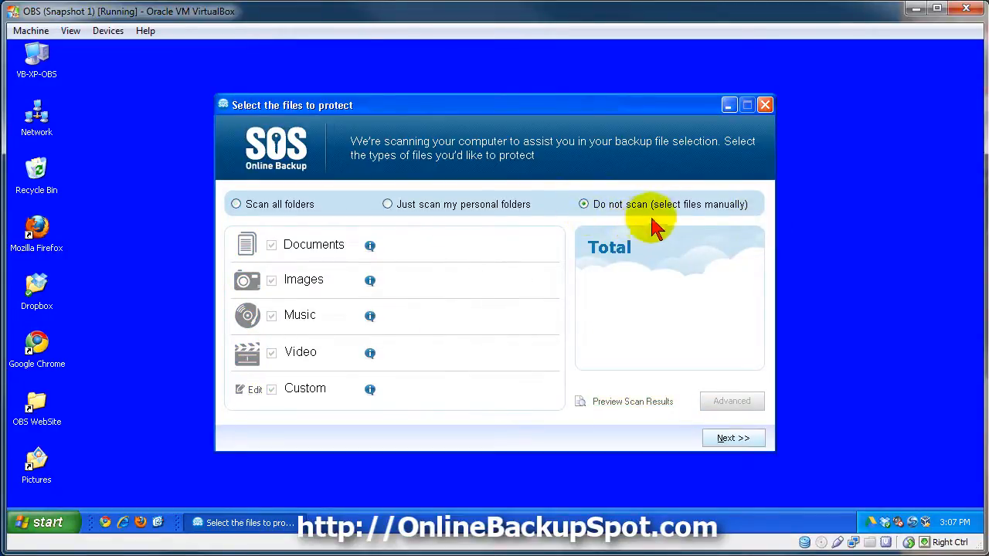
pyautogui.click(731, 438)
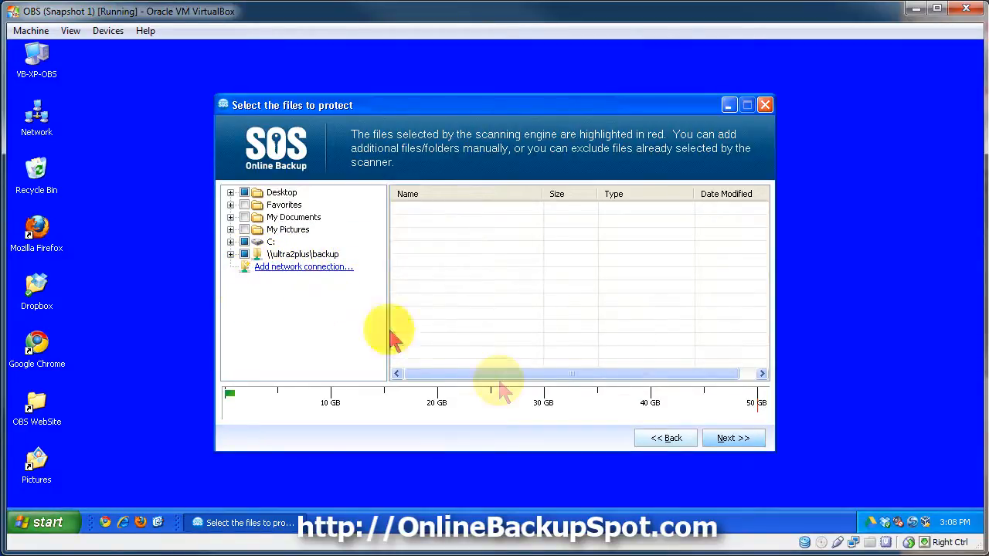
pyautogui.click(655, 439)
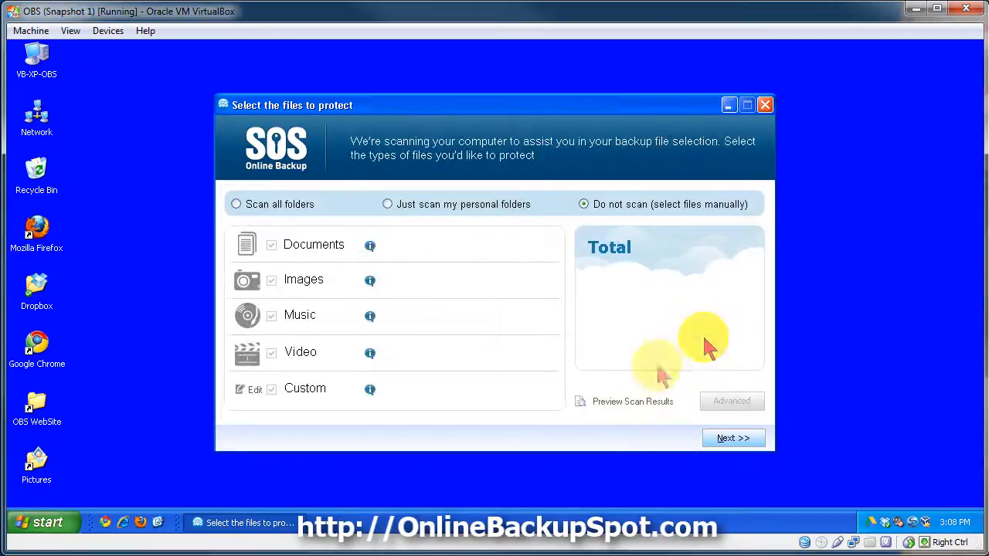
pyautogui.click(278, 205)
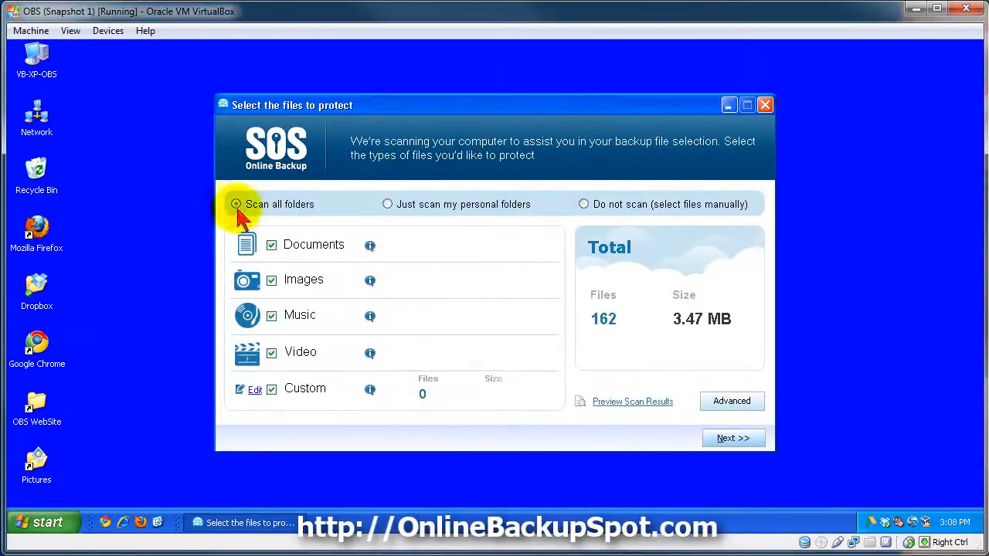
# - Look over the advanced scan settings and locations, closing them without changes
pyautogui.click(732, 401)
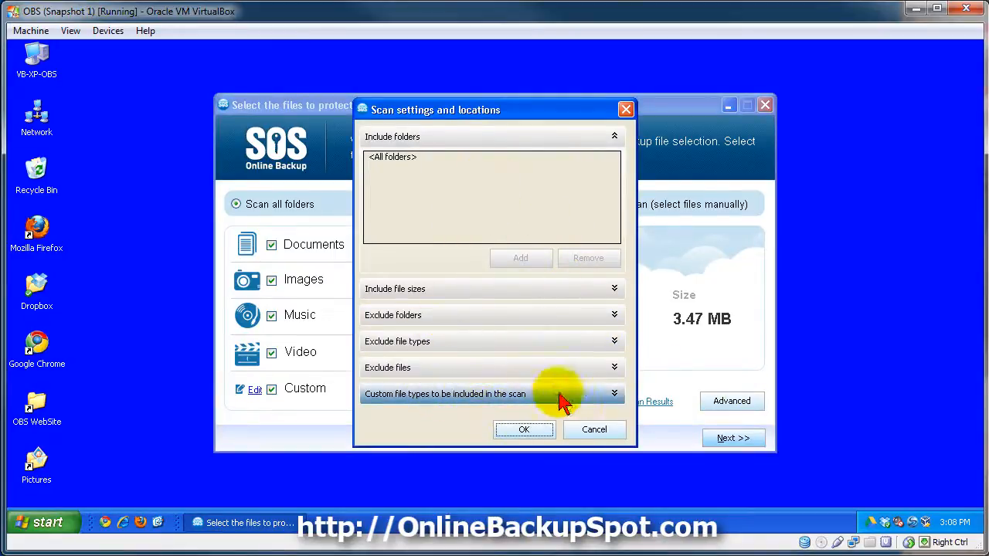
pyautogui.click(594, 431)
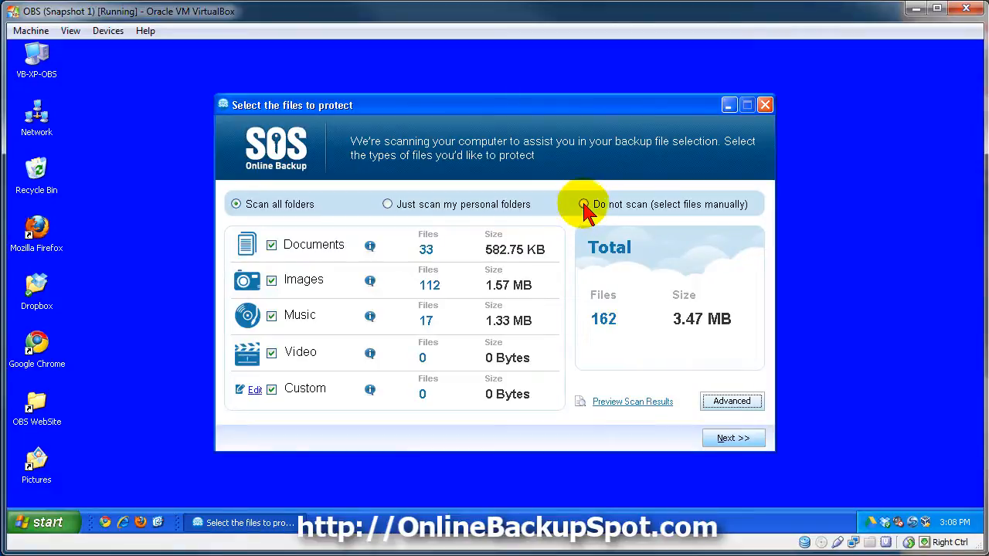
# - Accept the scanned file selection and skip the account upgrade offer to reach the backup schedule
pyautogui.click(722, 442)
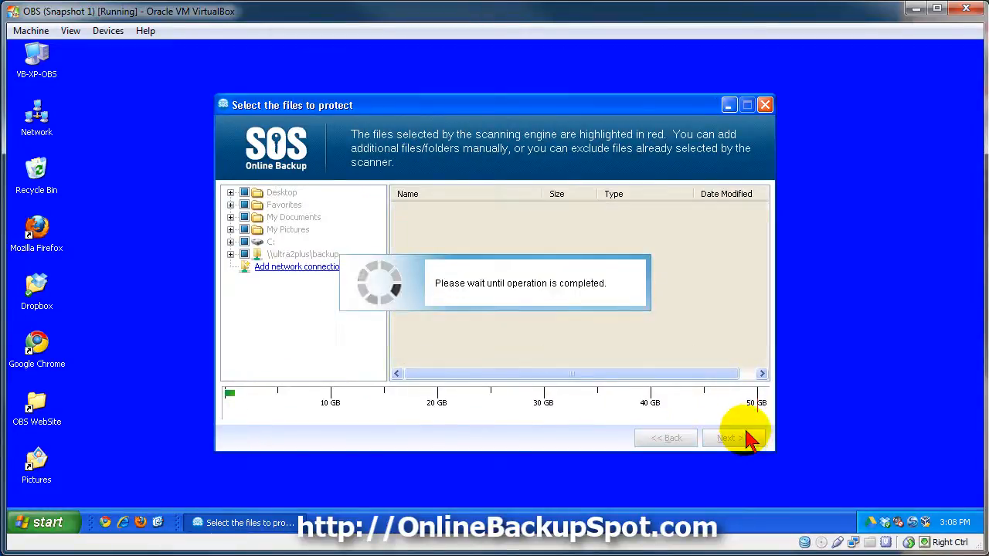
pyautogui.click(737, 437)
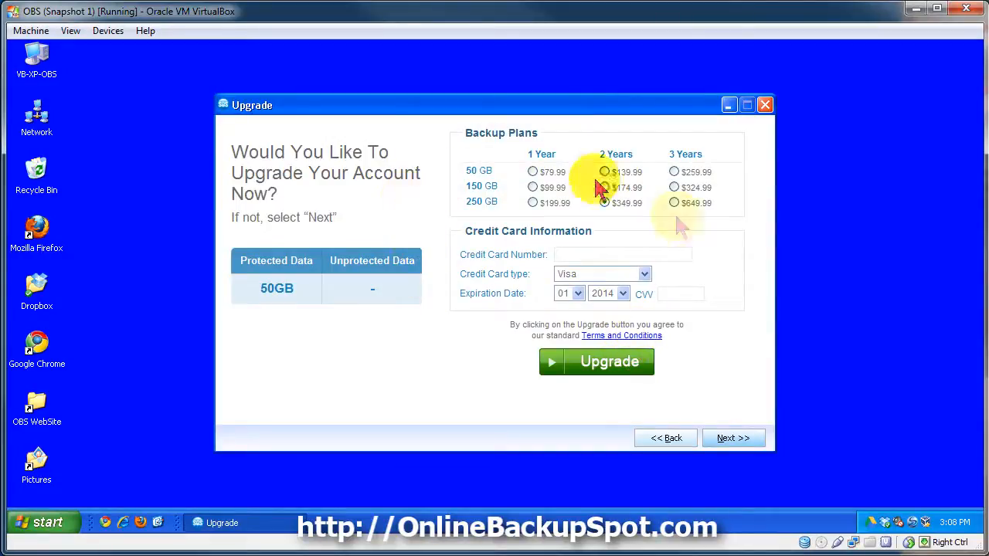
pyautogui.click(727, 439)
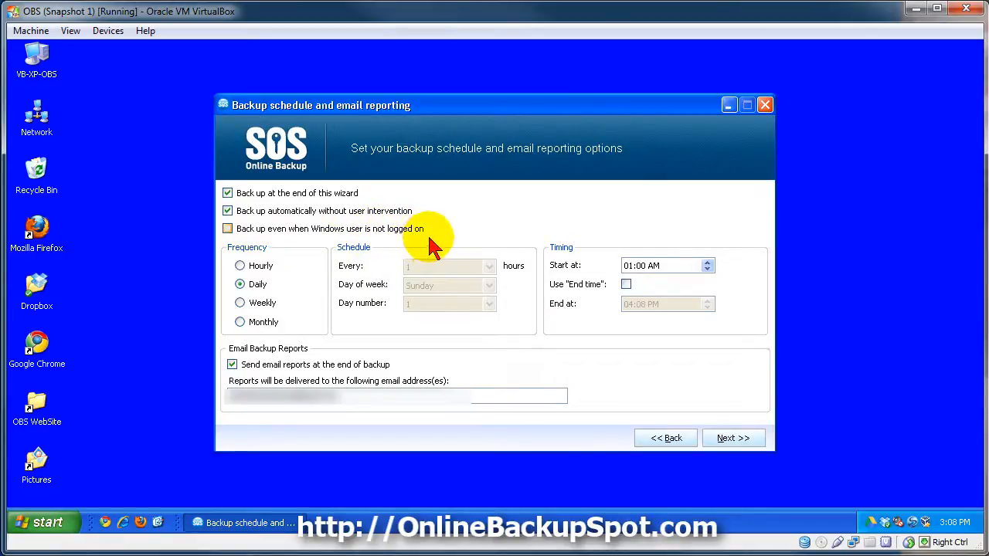
# - Try the option to back up even when the Windows user is not logged on and cancel the credentials request
pyautogui.click(227, 228)
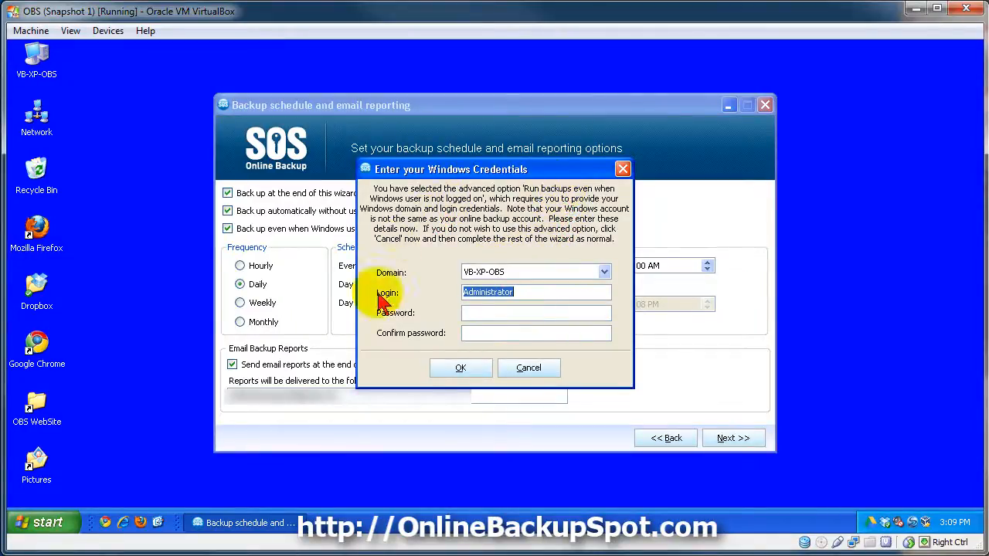
pyautogui.click(528, 368)
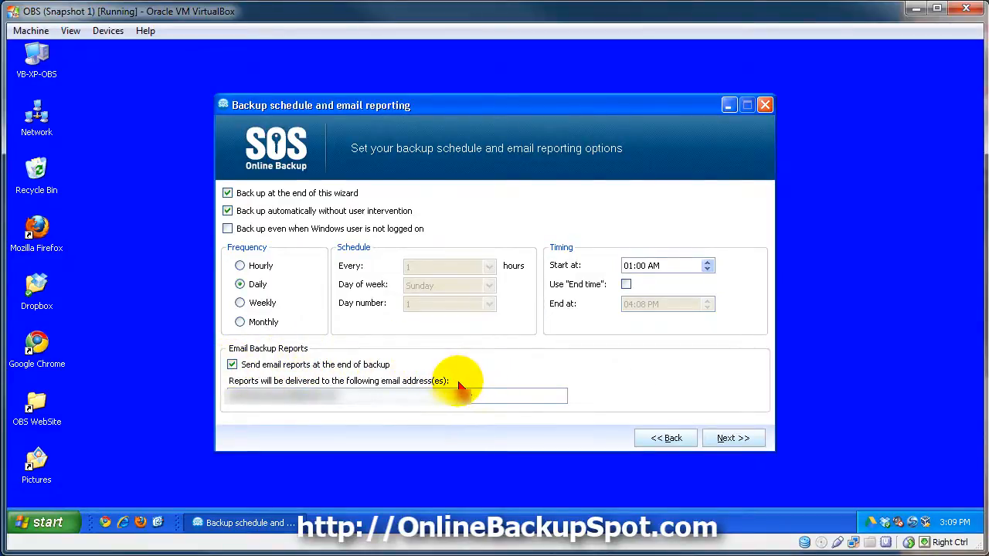
# - Accept the daily 01:00 AM schedule with email reports, starting the backup, and finish the wizard
pyautogui.click(730, 438)
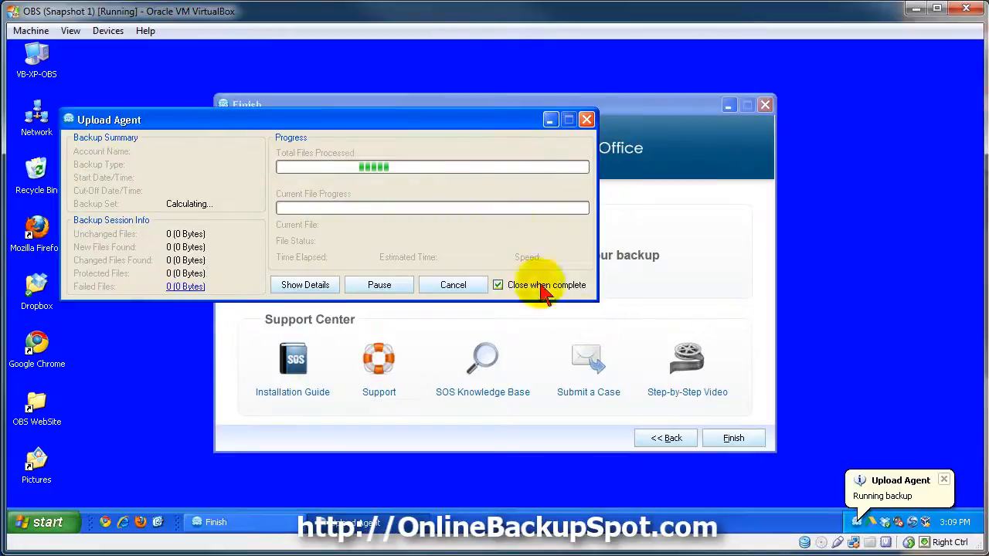
pyautogui.moveTo(453, 121); pyautogui.dragTo(600, 155)
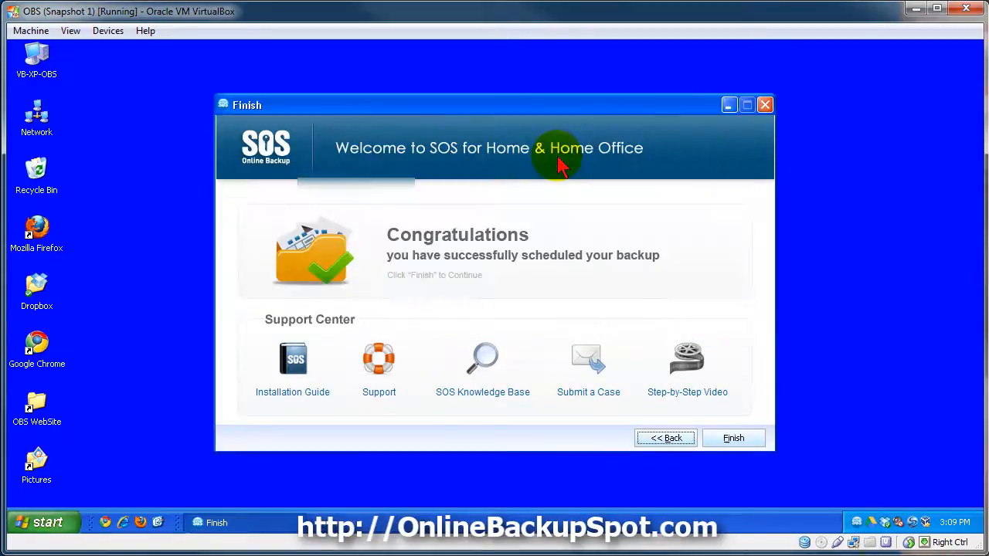
pyautogui.click(730, 439)
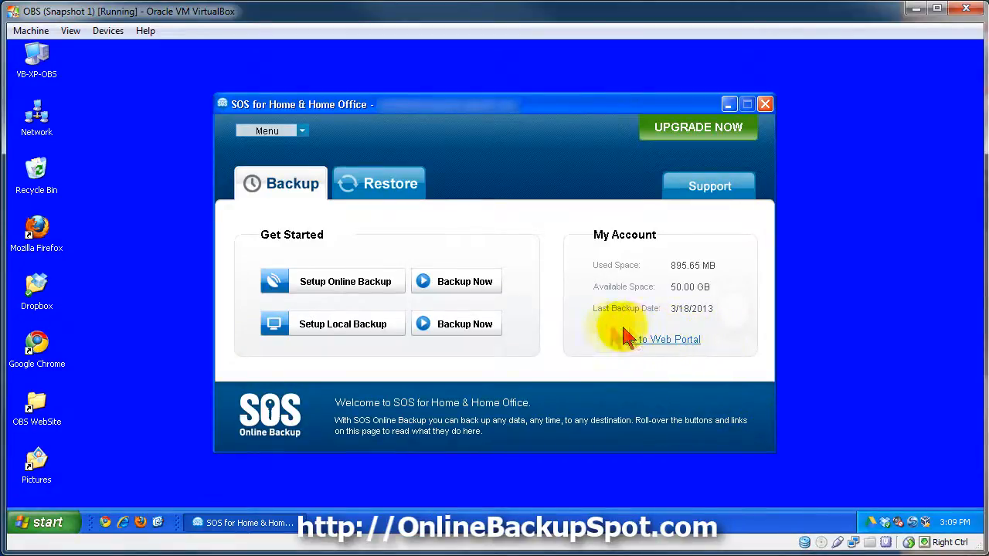
# - Open the account web portal, look through its My Account, Recover & Share and Manage Shares options, and close the browser
pyautogui.moveTo(651, 340)
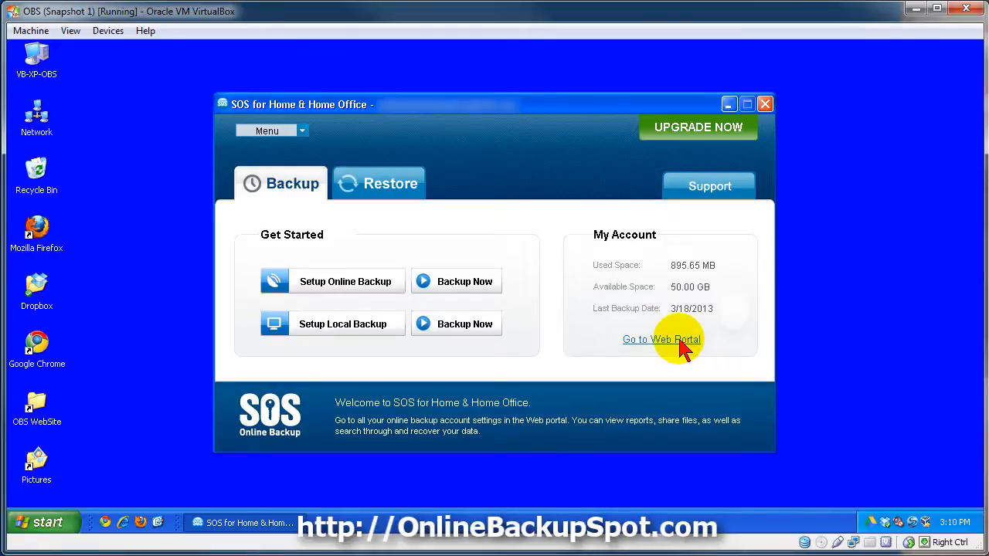
pyautogui.click(663, 340)
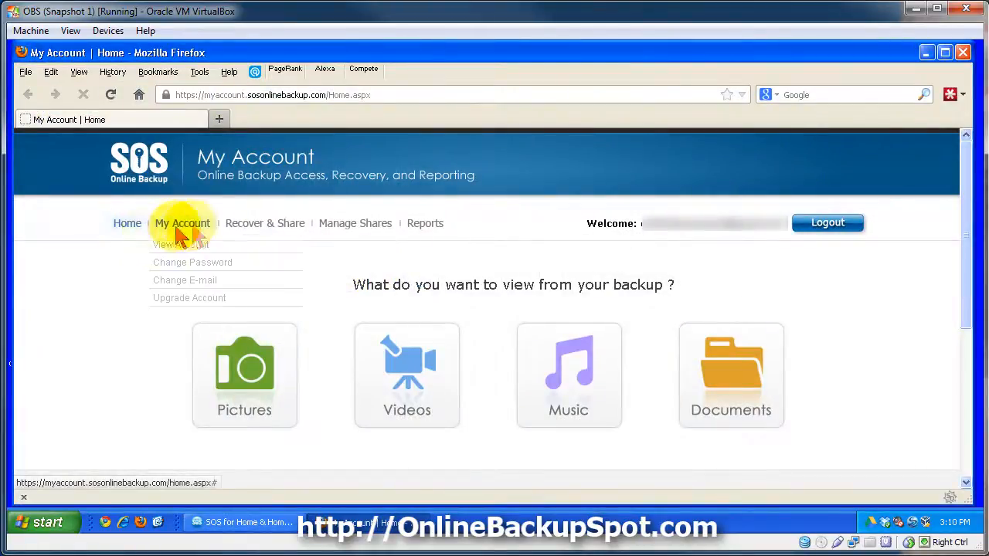
pyautogui.moveTo(252, 233)
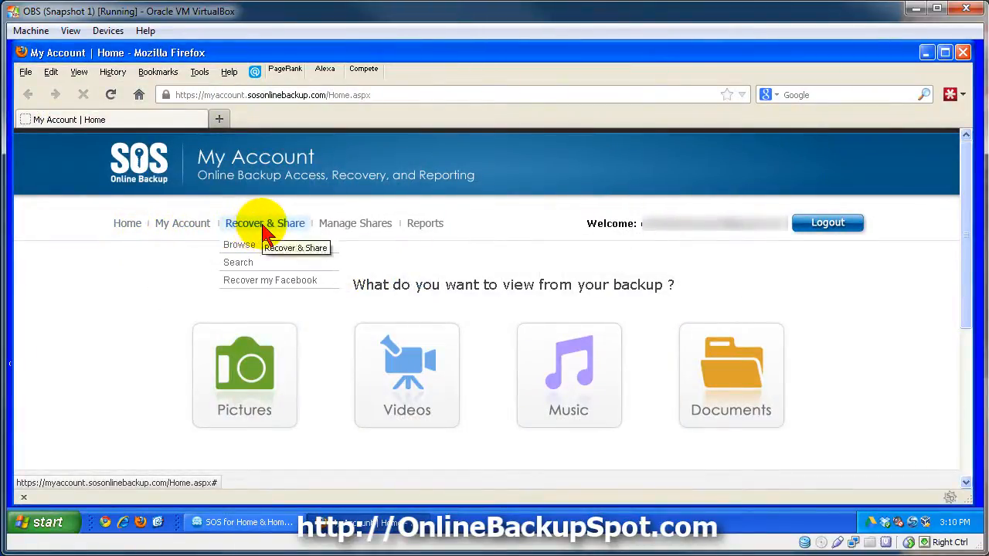
pyautogui.moveTo(344, 232)
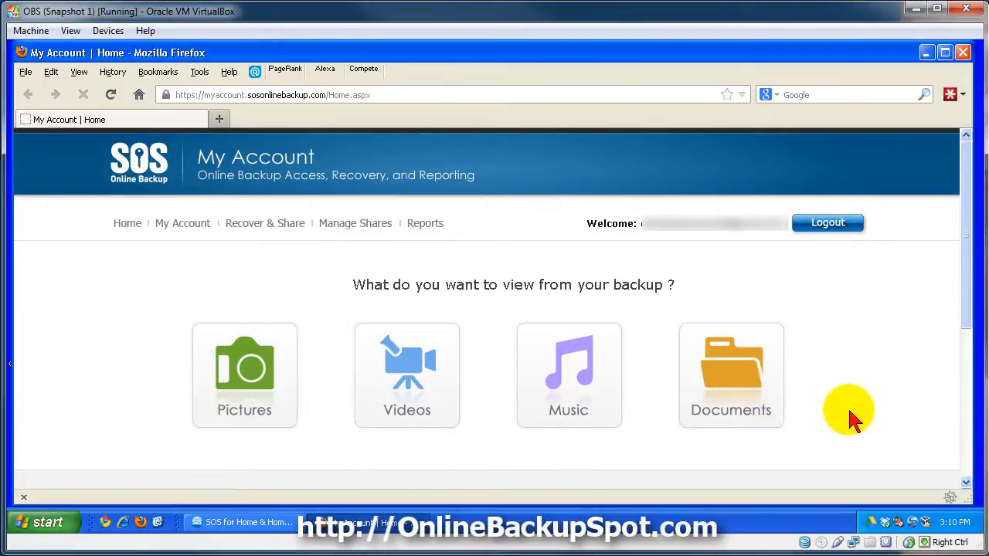
pyautogui.click(963, 53)
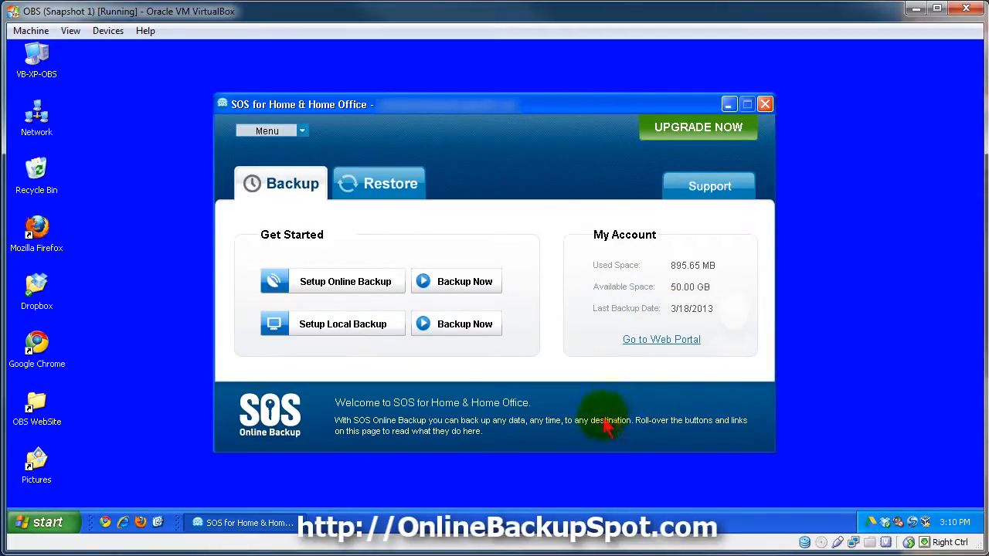
# - Open Windows Explorer and browse to the C:\Temp folder to list its files
pyautogui.rightClick(32, 525)
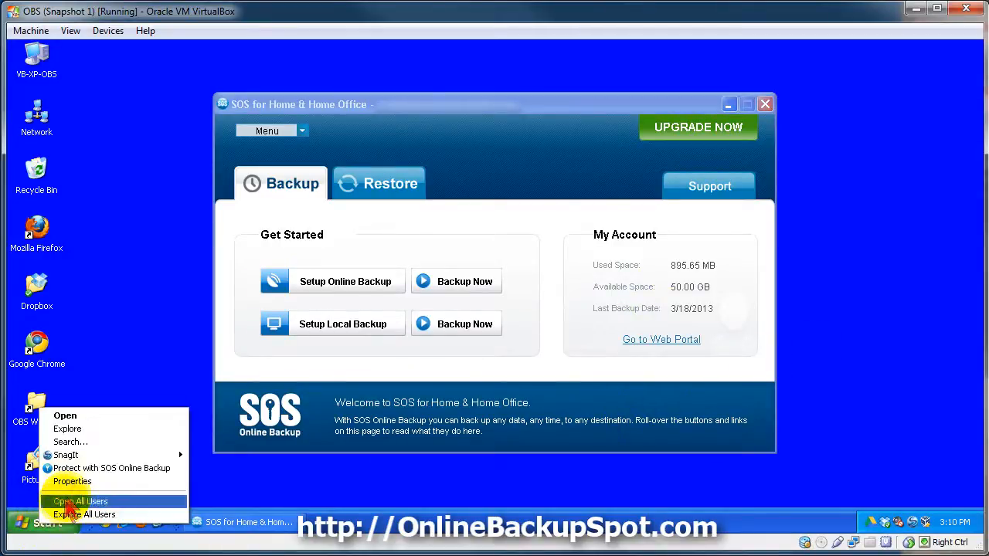
pyautogui.click(67, 428)
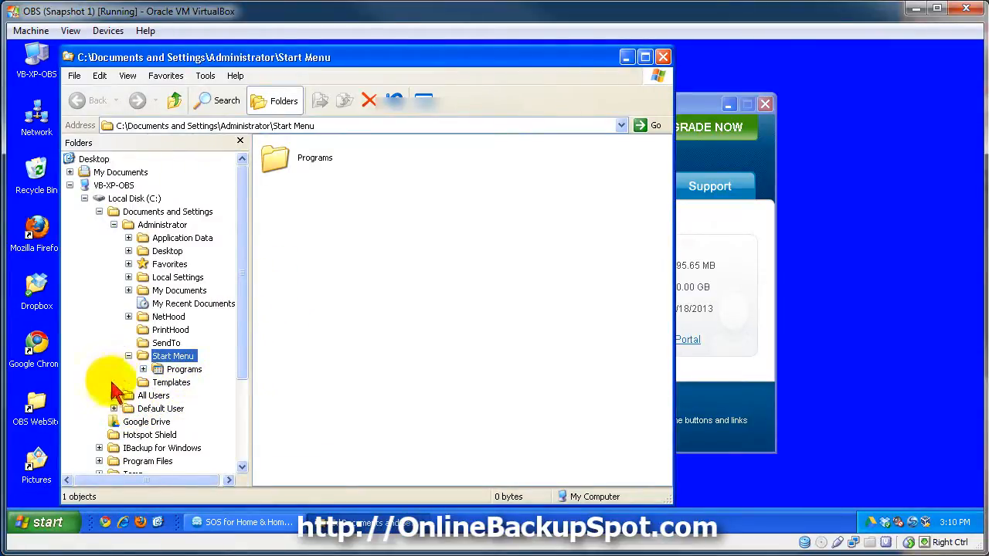
pyautogui.scroll(-2, 242, 373)
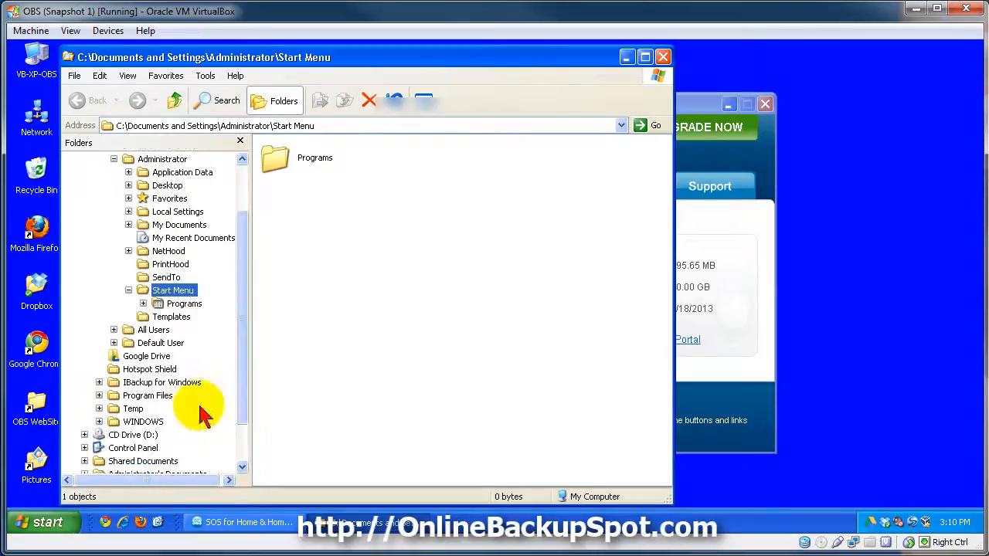
pyautogui.click(99, 408)
pyautogui.scroll(-2, 244, 379)
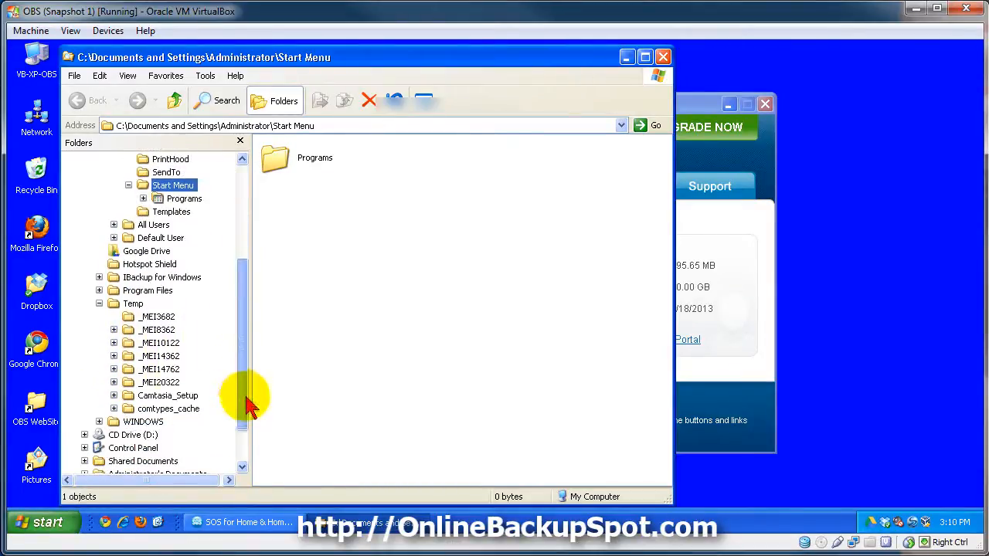
pyautogui.click(129, 303)
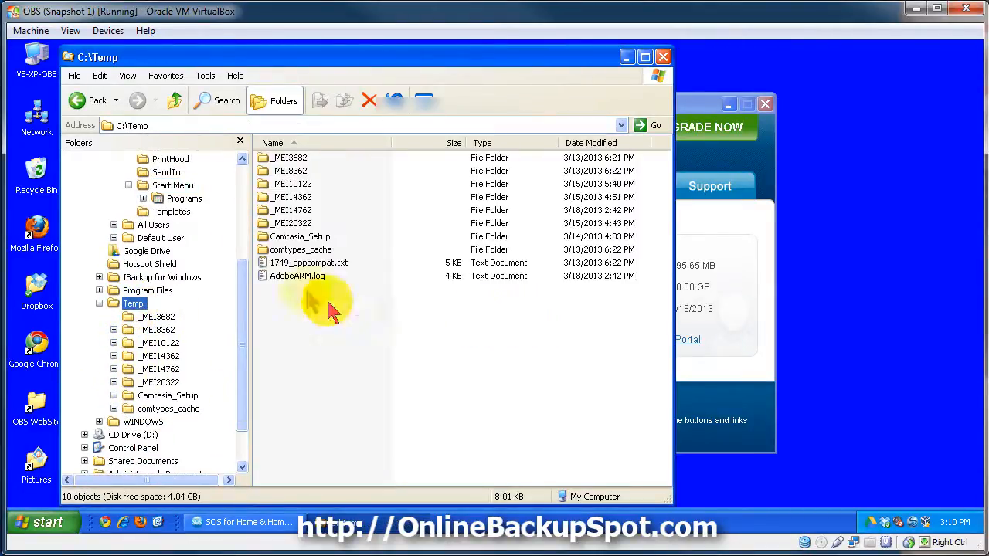
# - Protect AdobeARM.log with SOS Online Backup straight from Windows Explorer, dismiss the message and close the Explorer window
pyautogui.click(300, 279)
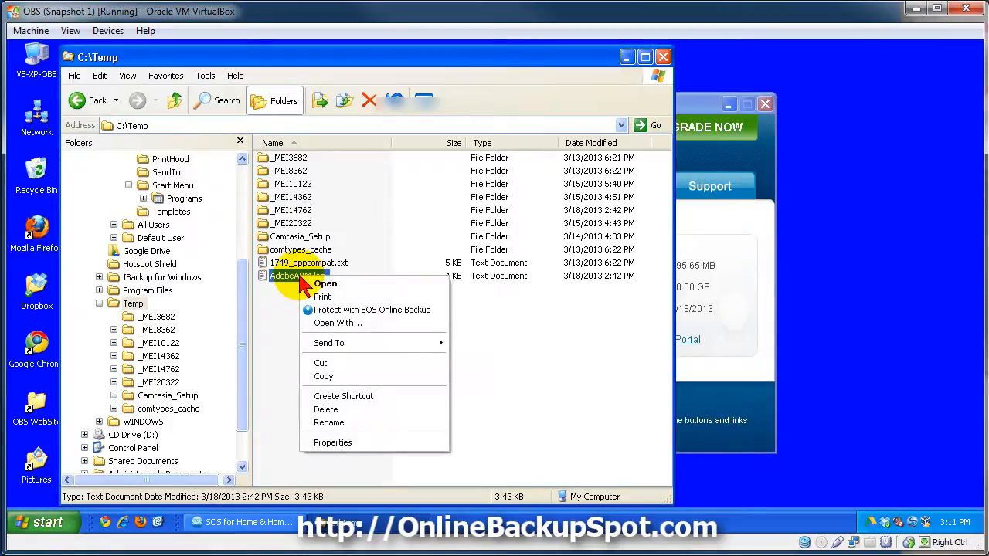
pyautogui.click(386, 312)
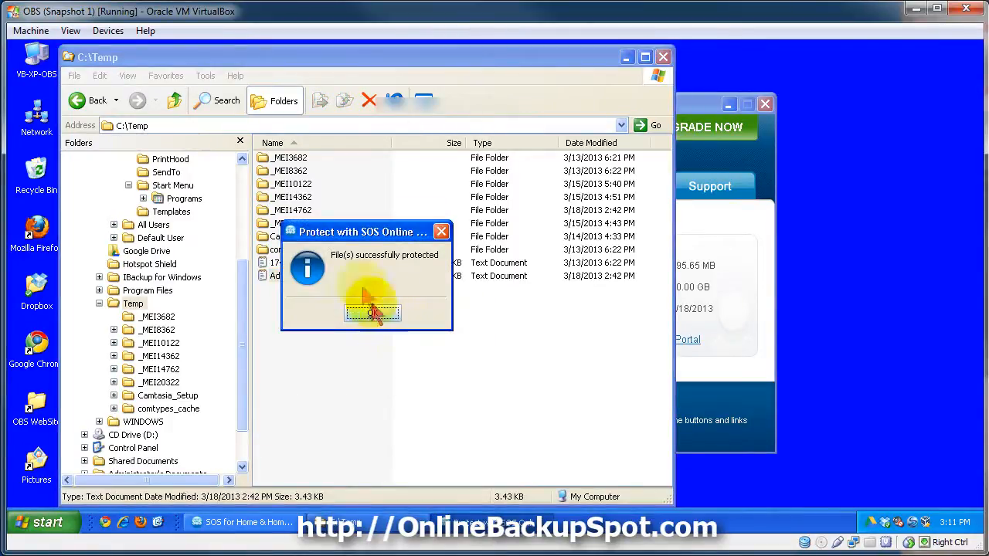
pyautogui.click(374, 315)
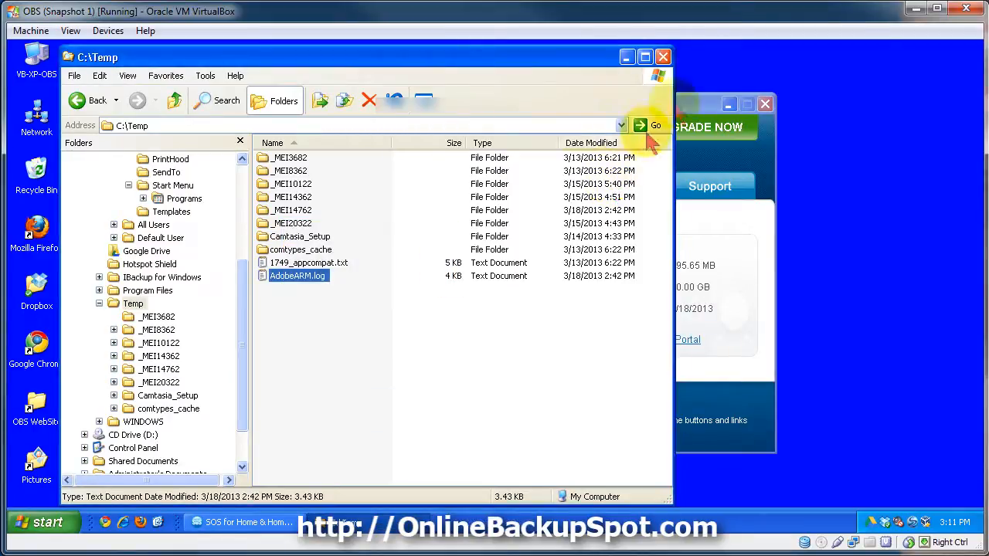
pyautogui.click(664, 59)
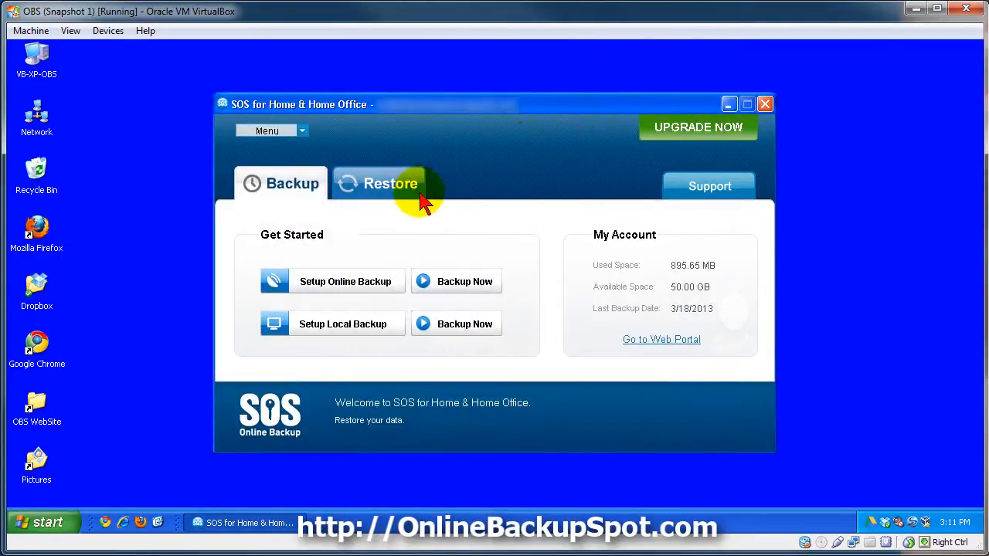
# - Start the online backup setup with "Do not scan (select files manually)" and continue to the file selection
pyautogui.click(379, 285)
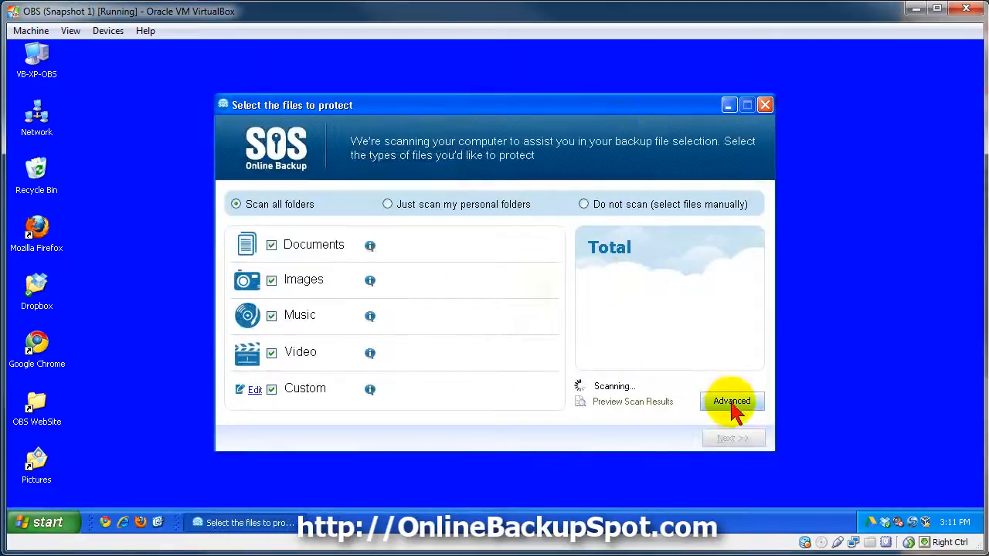
pyautogui.click(584, 206)
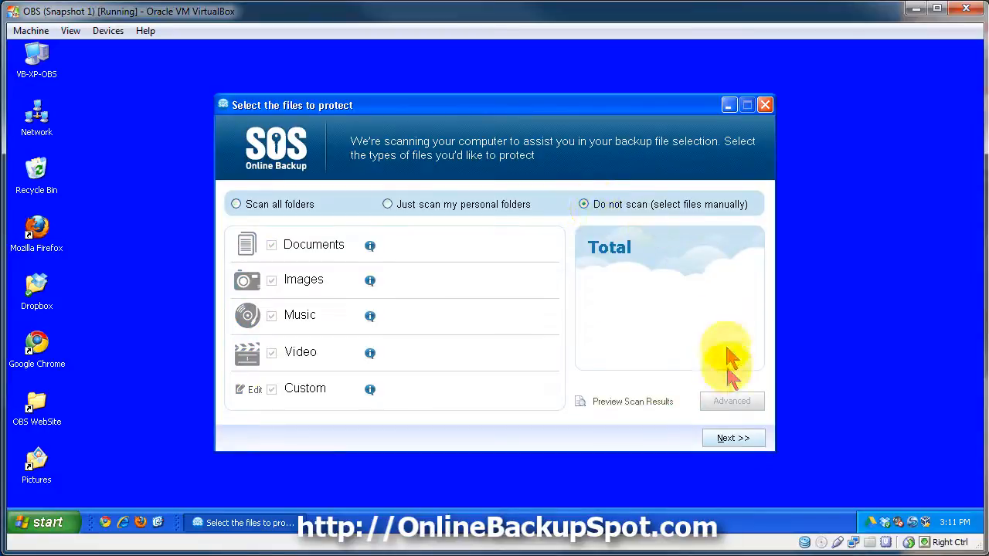
pyautogui.click(730, 438)
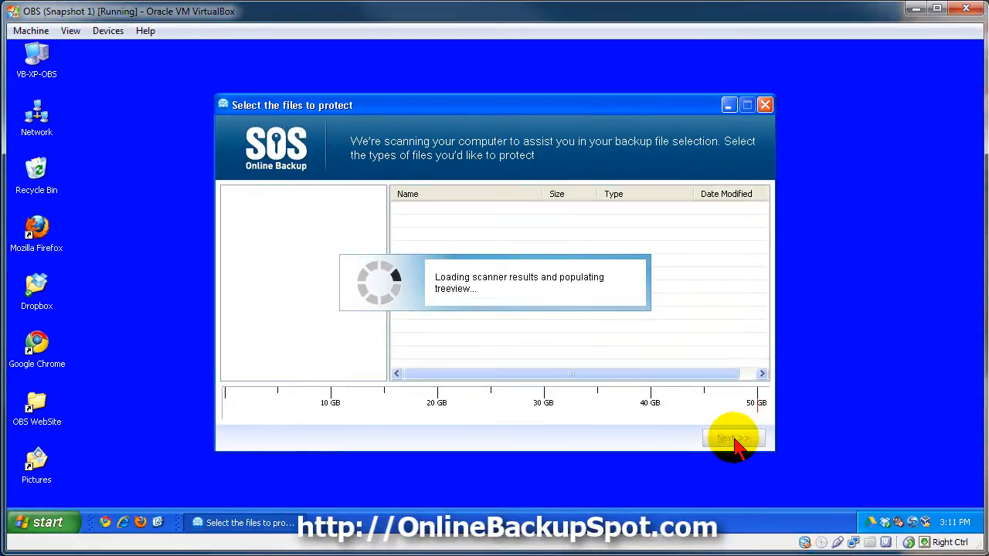
# - Expand the Temp folder on drive C: to check which of its files are protected, and accept the file selection
pyautogui.click(231, 242)
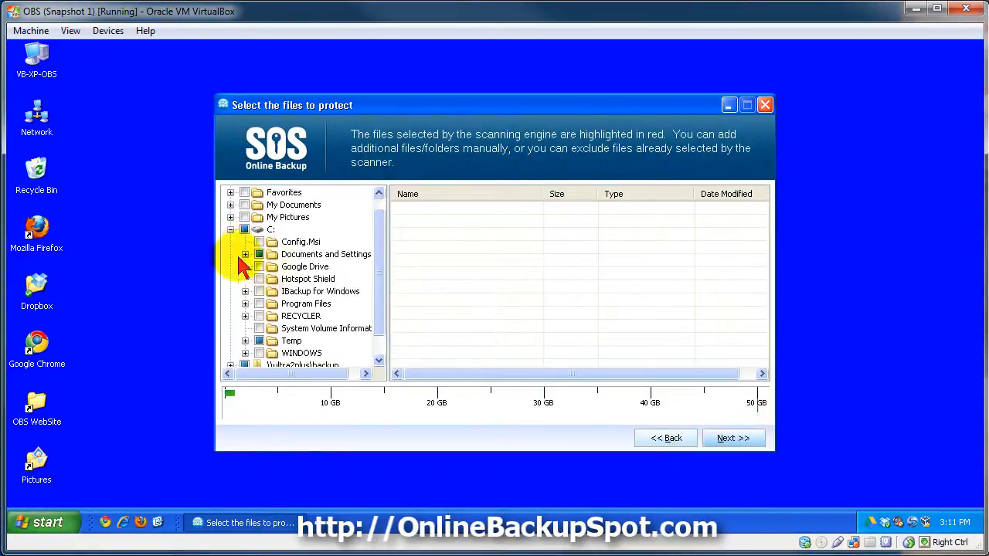
pyautogui.click(245, 346)
pyautogui.click(291, 254)
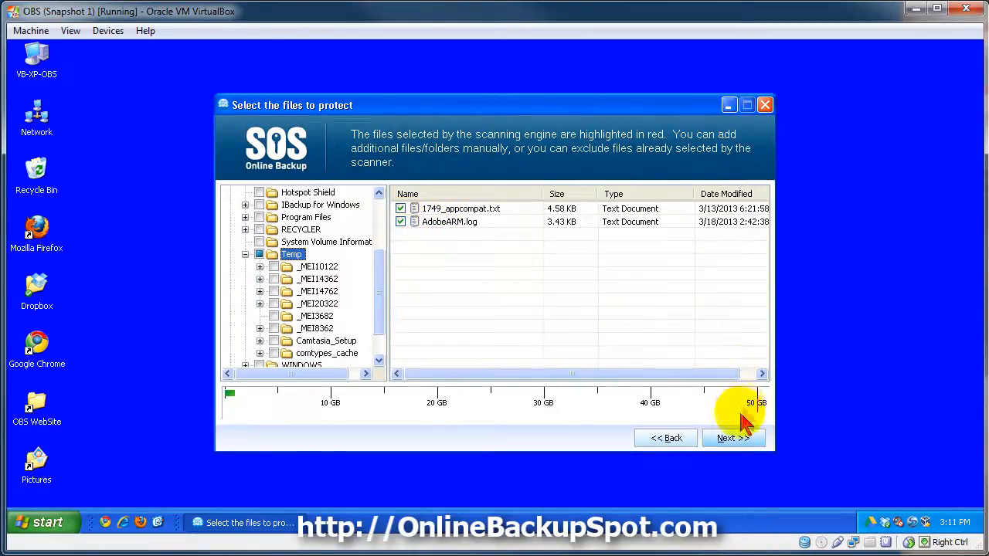
pyautogui.click(738, 438)
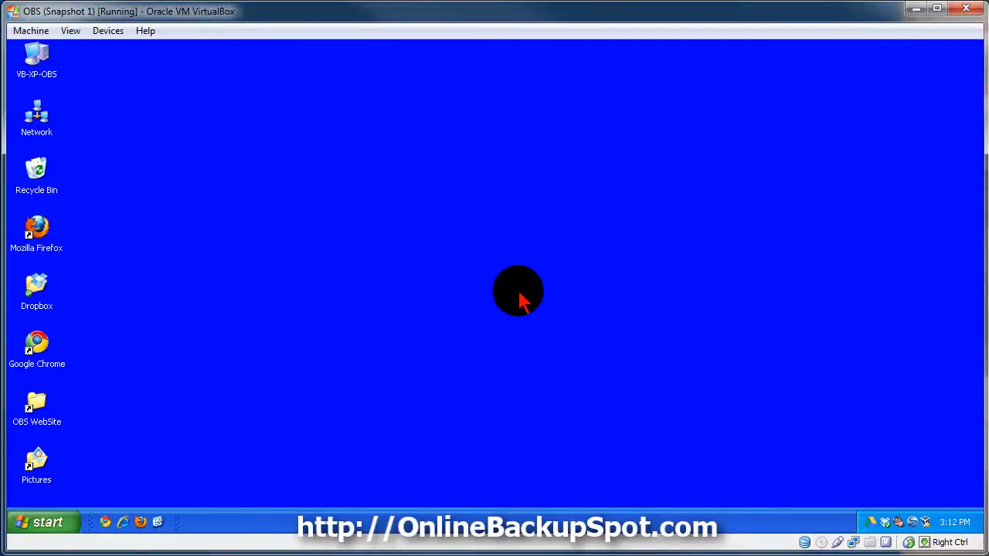